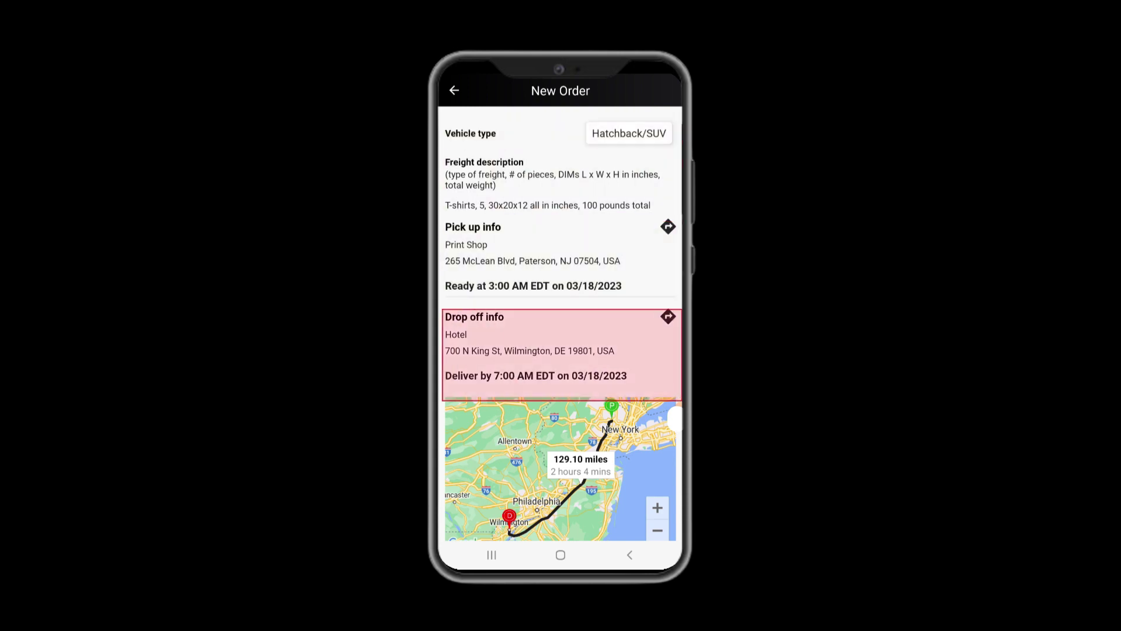
scroll(560, 394, "down", 3)
- Accept the delivery order, opening SMART Order #02144 with its 7-day completion notice
left_click(500, 495)
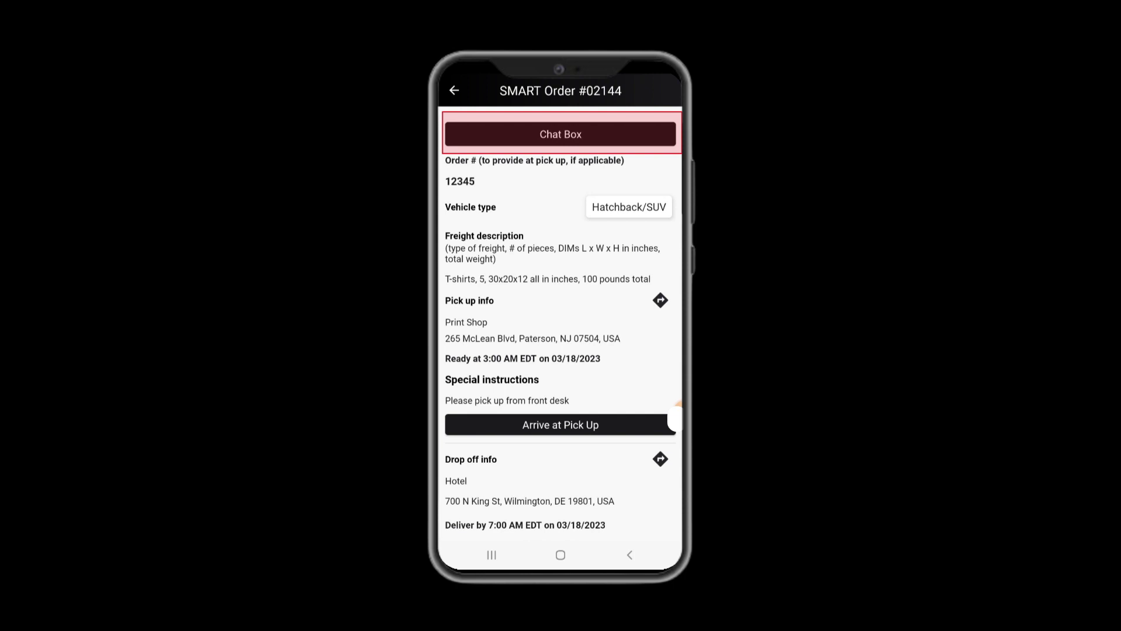
scroll(561, 324, "down", 2)
scroll(561, 324, "down", 2)
scroll(560, 324, "down", 2)
scroll(560, 324, "down", 2)
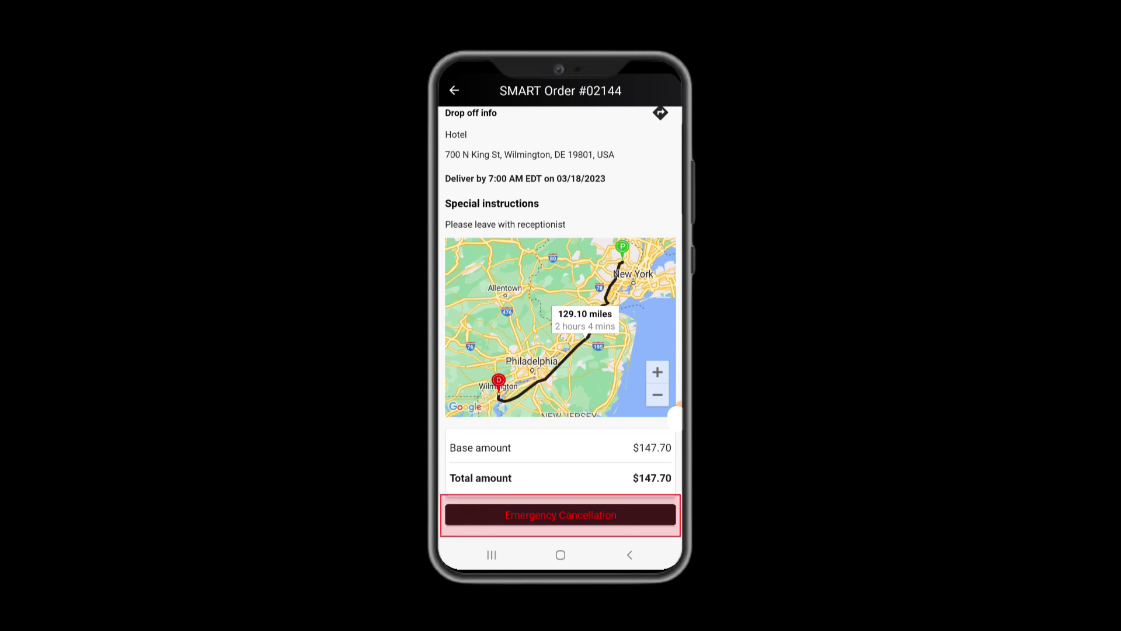
scroll(676, 419, "up", 5)
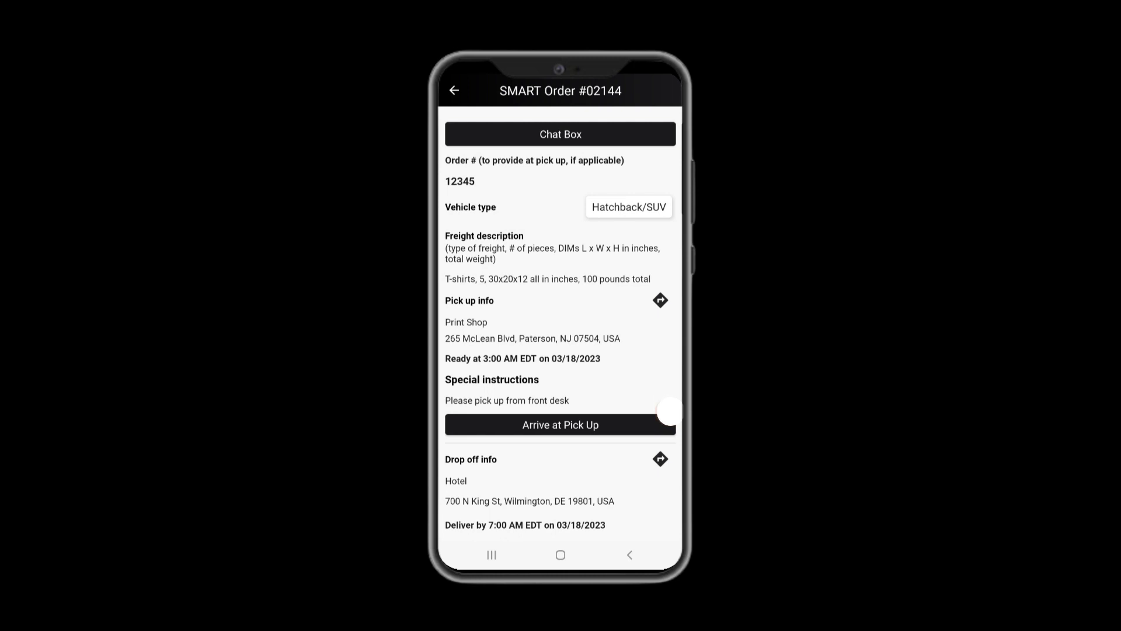
- Record arrival at pick-up for order #02144 and bring up the pick-up completion form
left_click(669, 413)
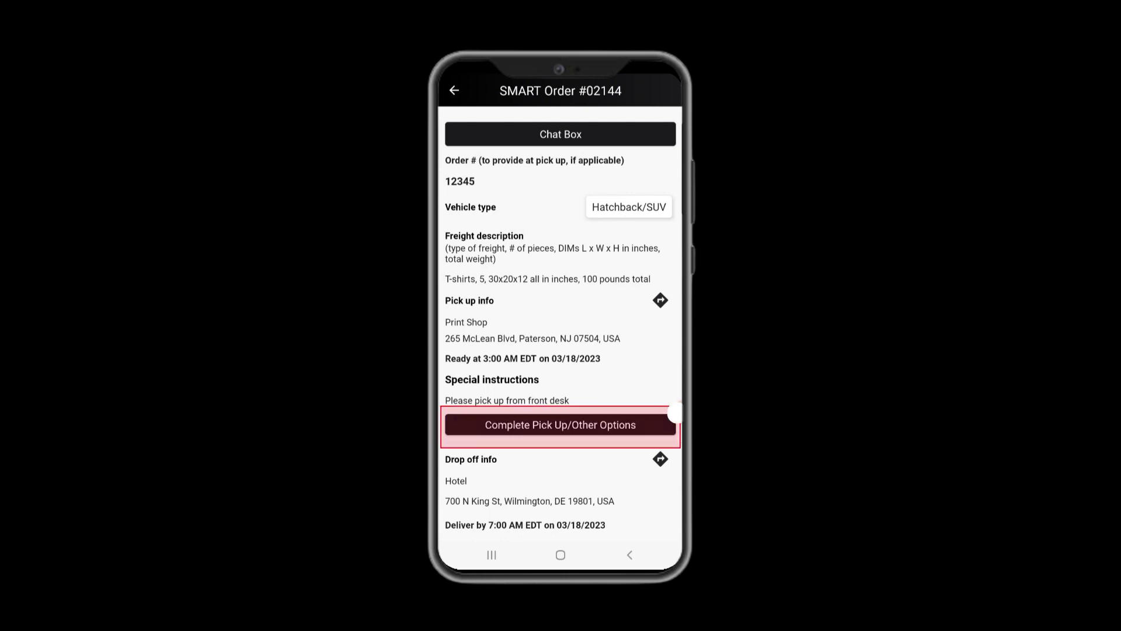
left_click(671, 421)
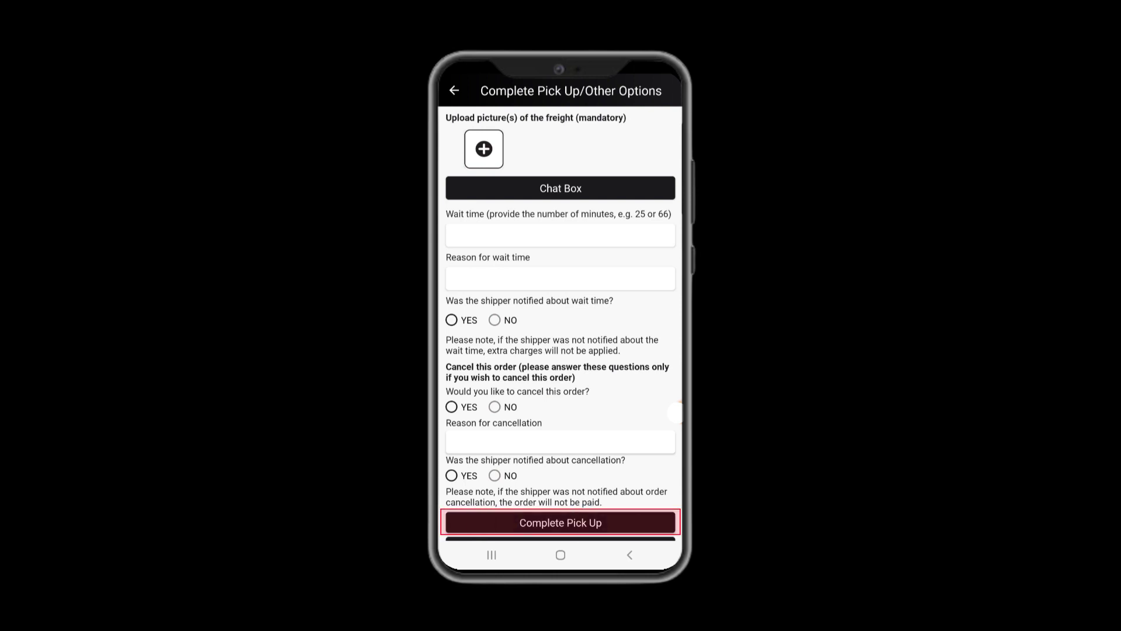
scroll(674, 411, "down", 2)
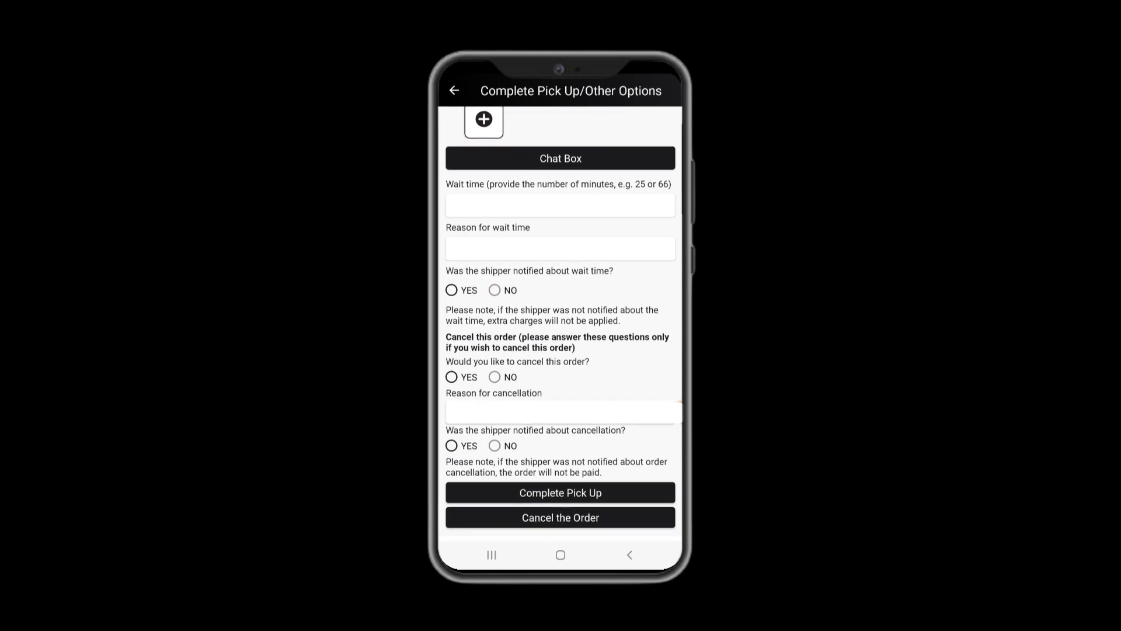
scroll(675, 408, "down", 1)
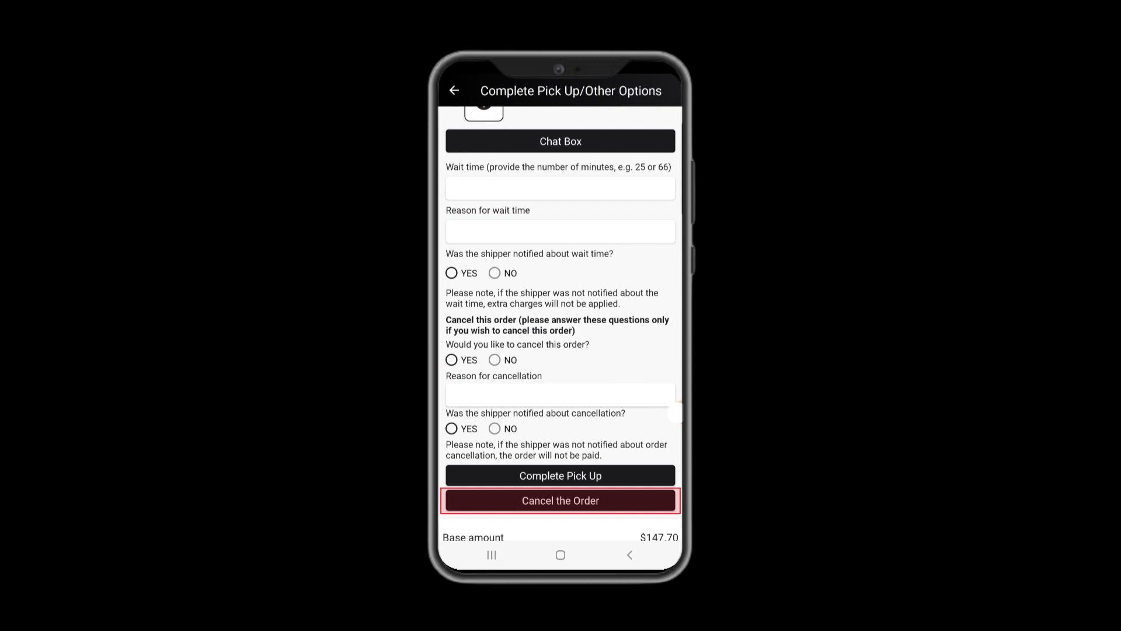
scroll(674, 411, "down", 2)
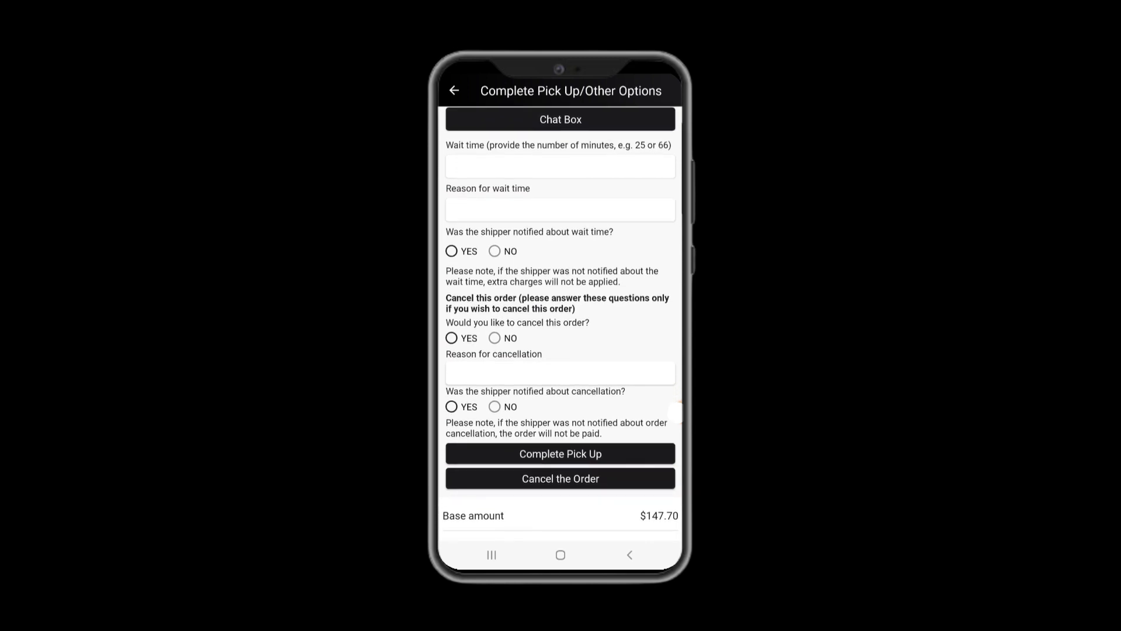
scroll(675, 412, "down", 2)
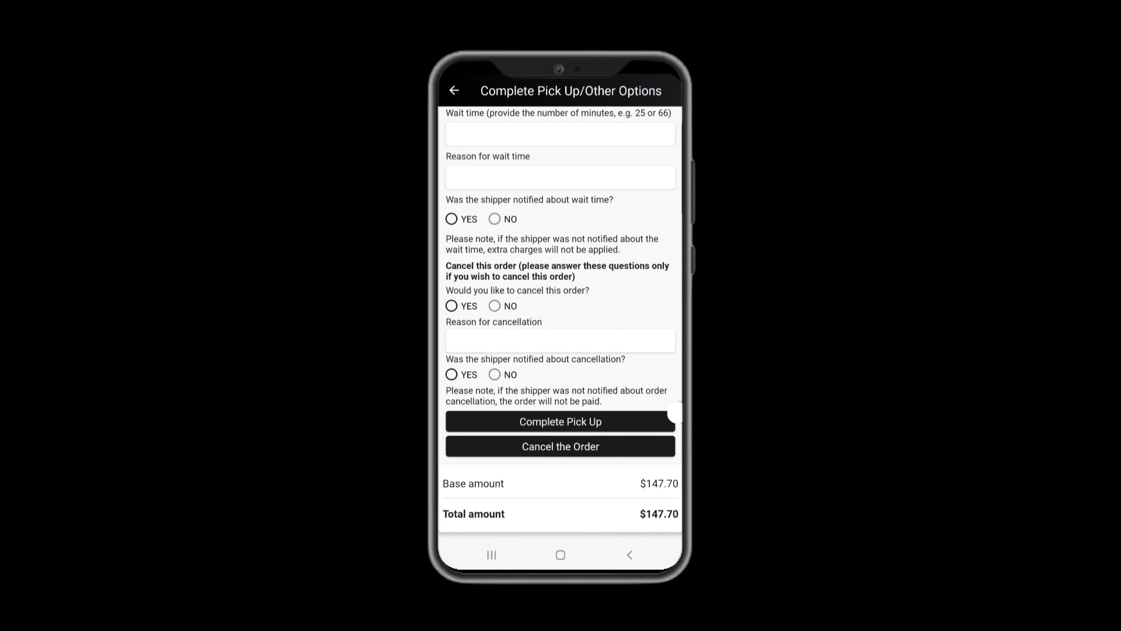
- Confirm the order #02144 freight is picked up and record arrival at the Wilmington hotel drop-off
left_click(675, 414)
scroll(675, 412, "down", 4)
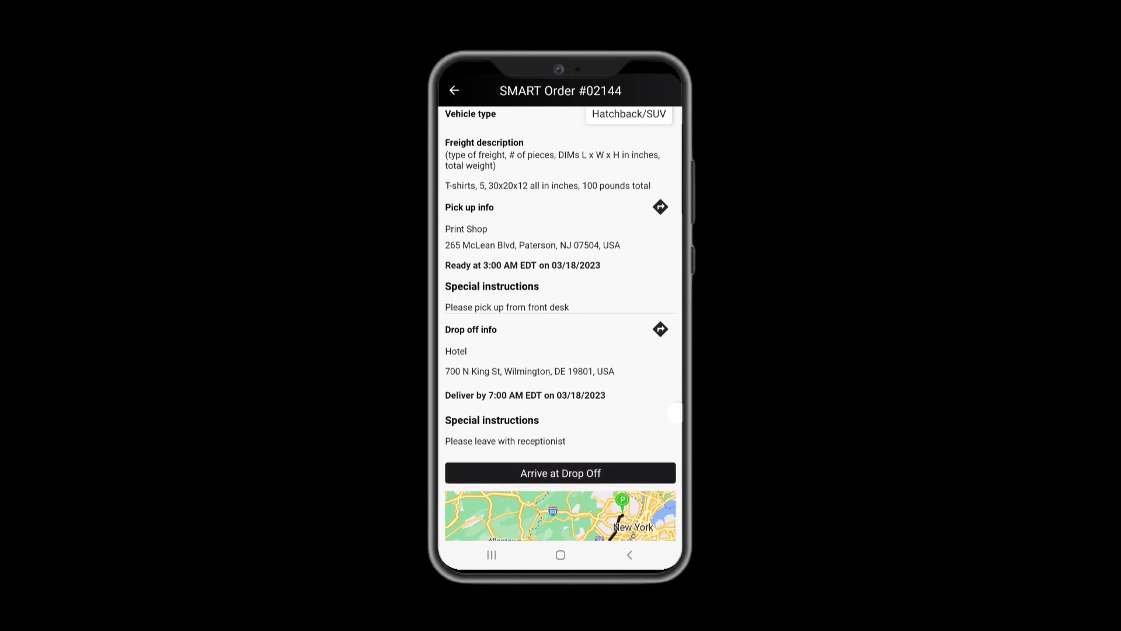
scroll(674, 413, "down", 1)
scroll(675, 414, "down", 1)
scroll(674, 414, "down", 1)
left_click(674, 414)
scroll(674, 414, "down", 2)
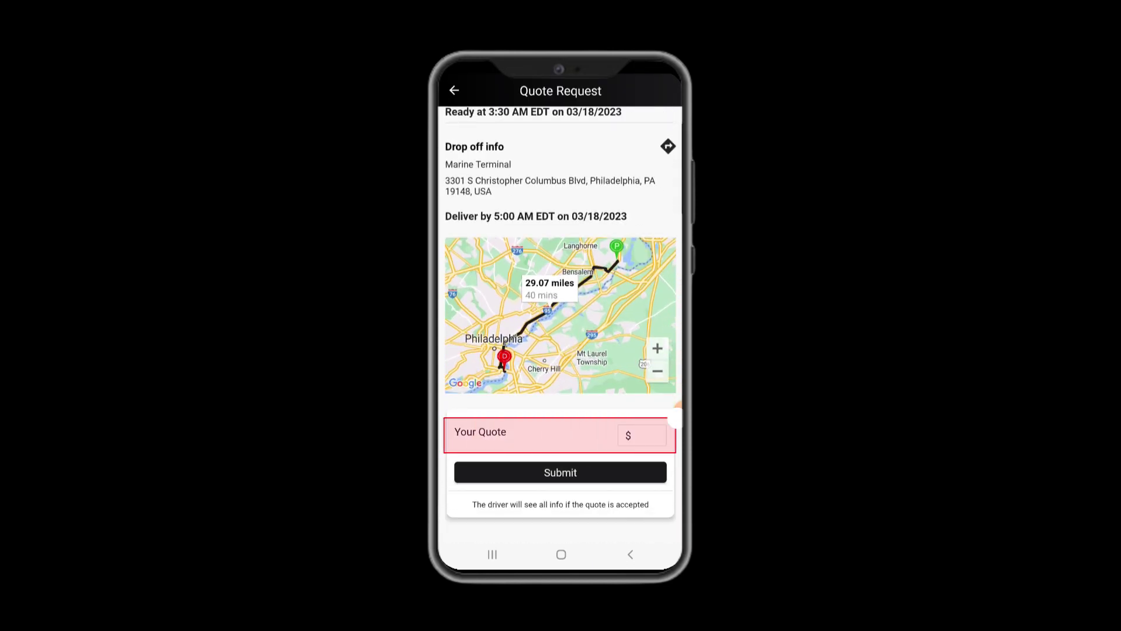
type("50")
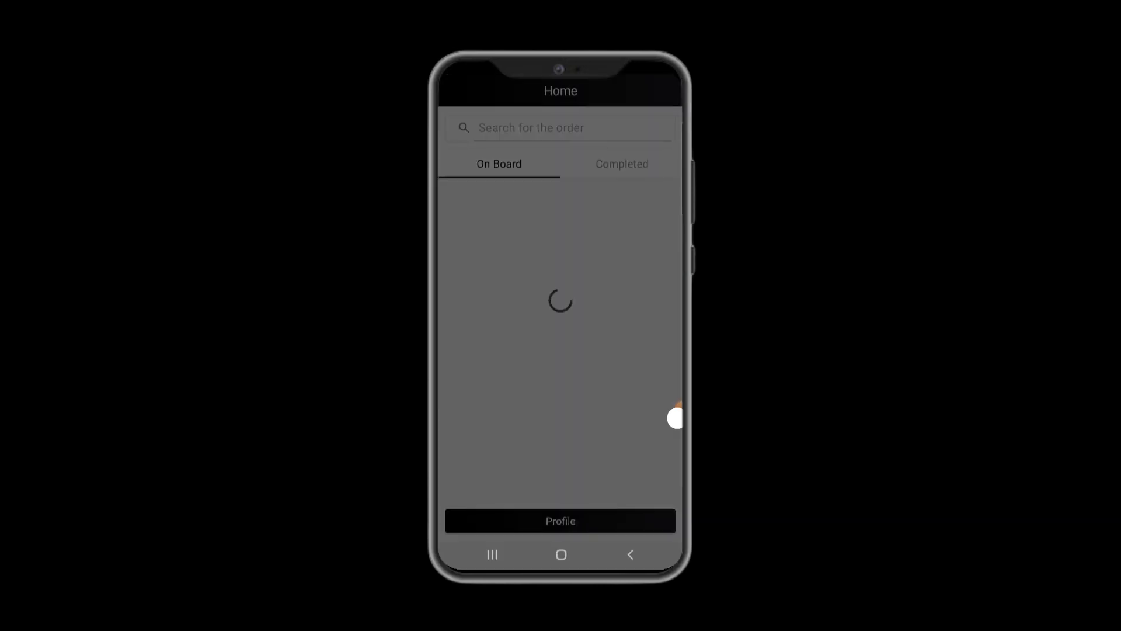
scroll(560, 350, "down", 2)
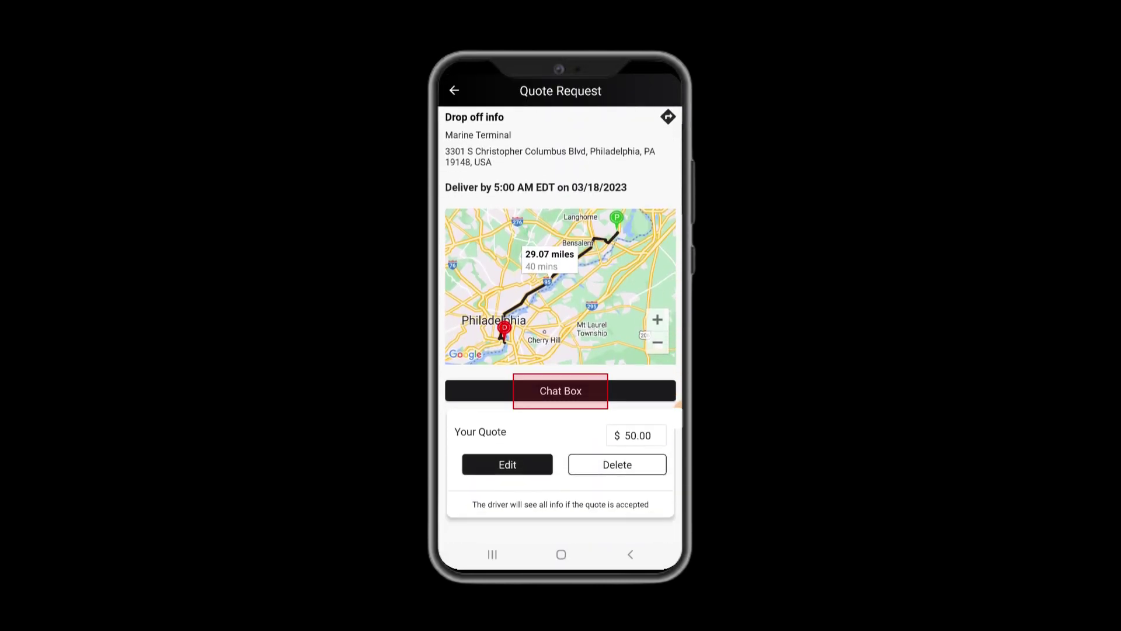